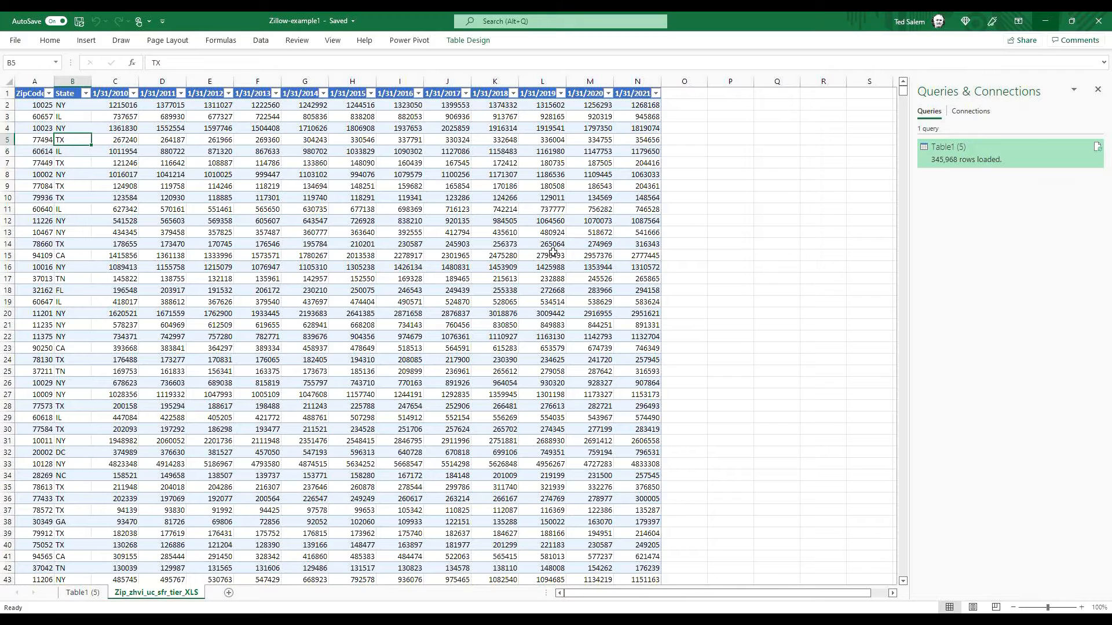
# On the Table1 (5) sheet, highlight rows 2 to 13 to examine the reshaped records of the first zip code
pyautogui.hotkey('ctrl', 'pageup')
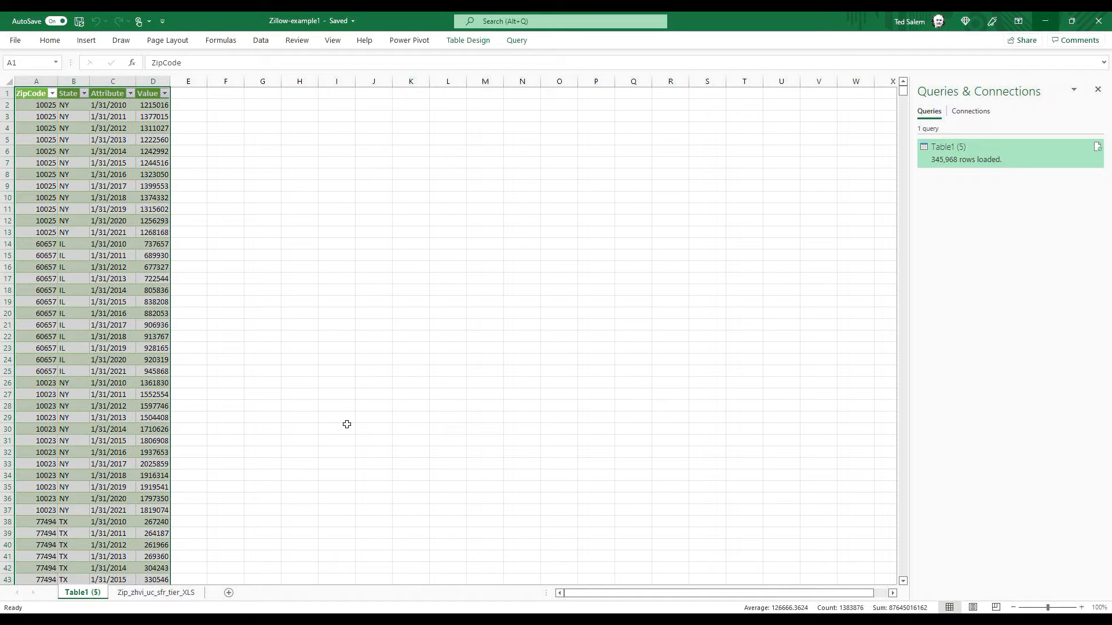
pyautogui.click(368, 400)
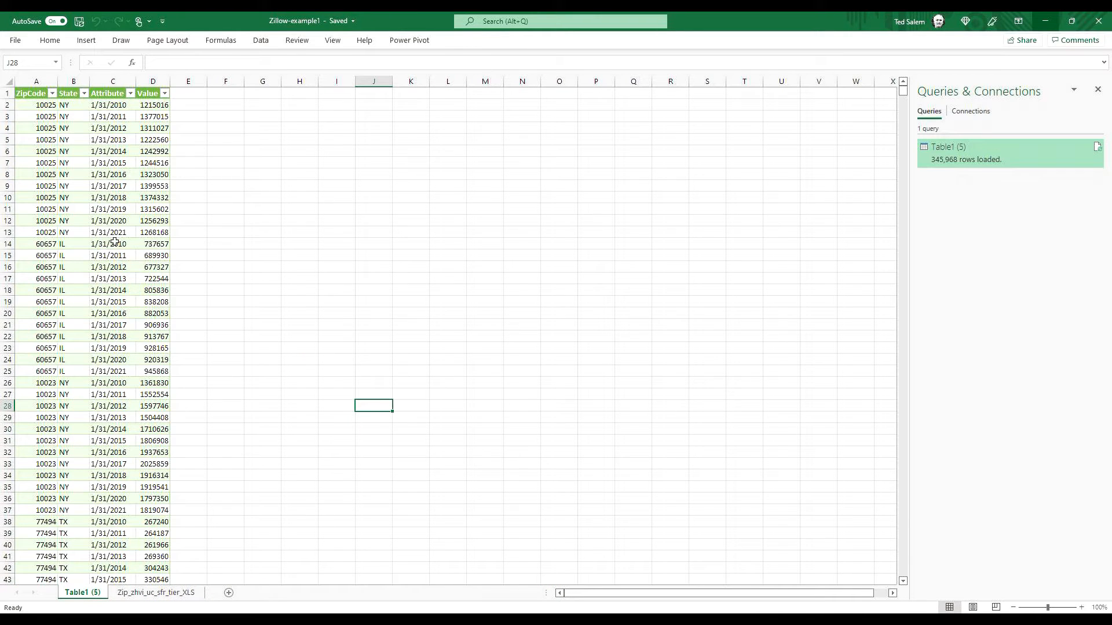
pyautogui.click(9, 104)
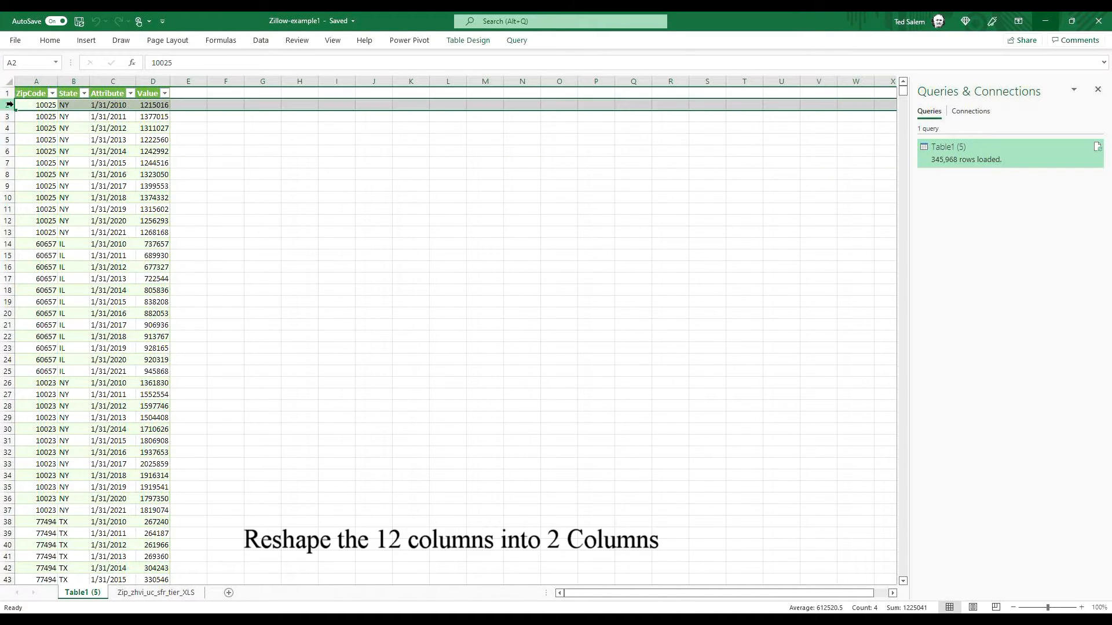
pyautogui.keyDown('shift'); pyautogui.click(8, 233); pyautogui.keyUp('shift')
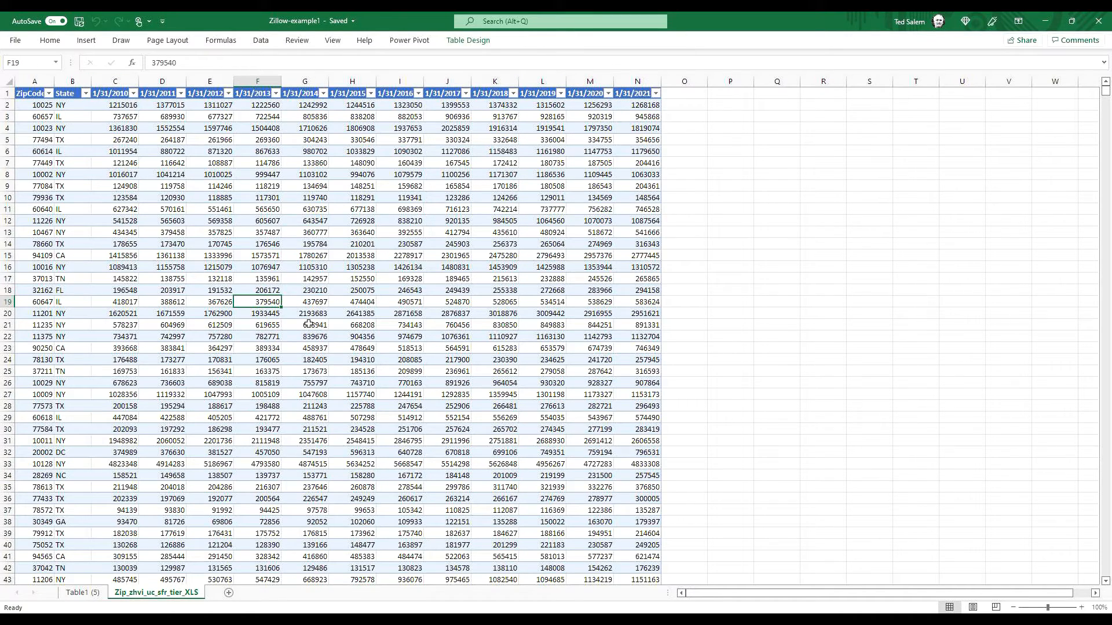
# Import the wide home-value table on the Zip_zhvi_uc_sfr_tier_XLS sheet into the Power Query Editor as a table/range source
pyautogui.click(78, 140)
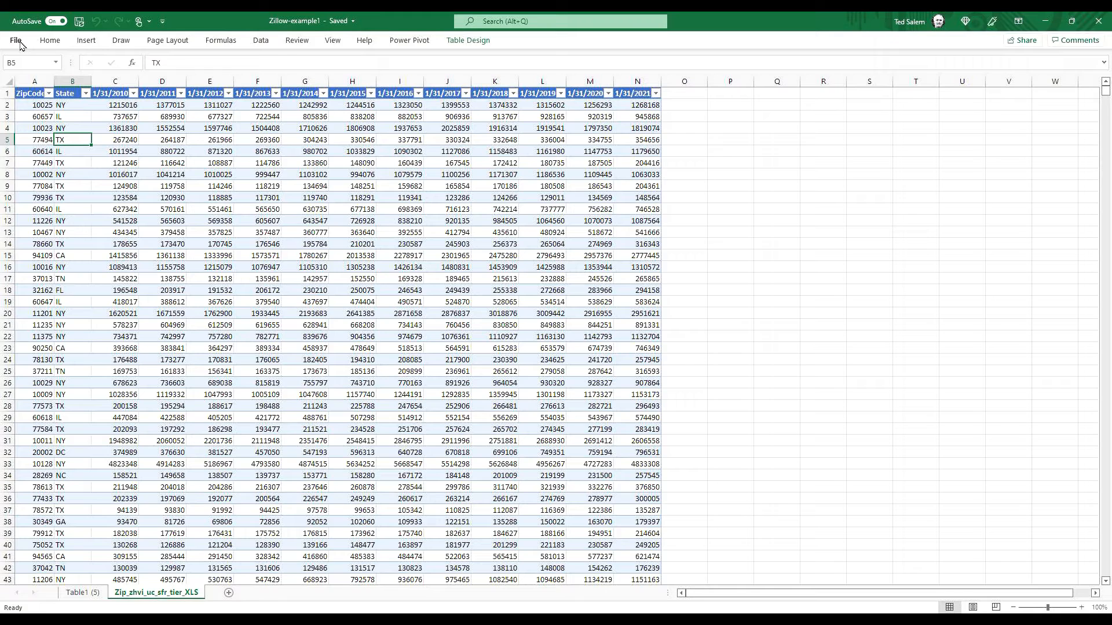
pyautogui.click(258, 42)
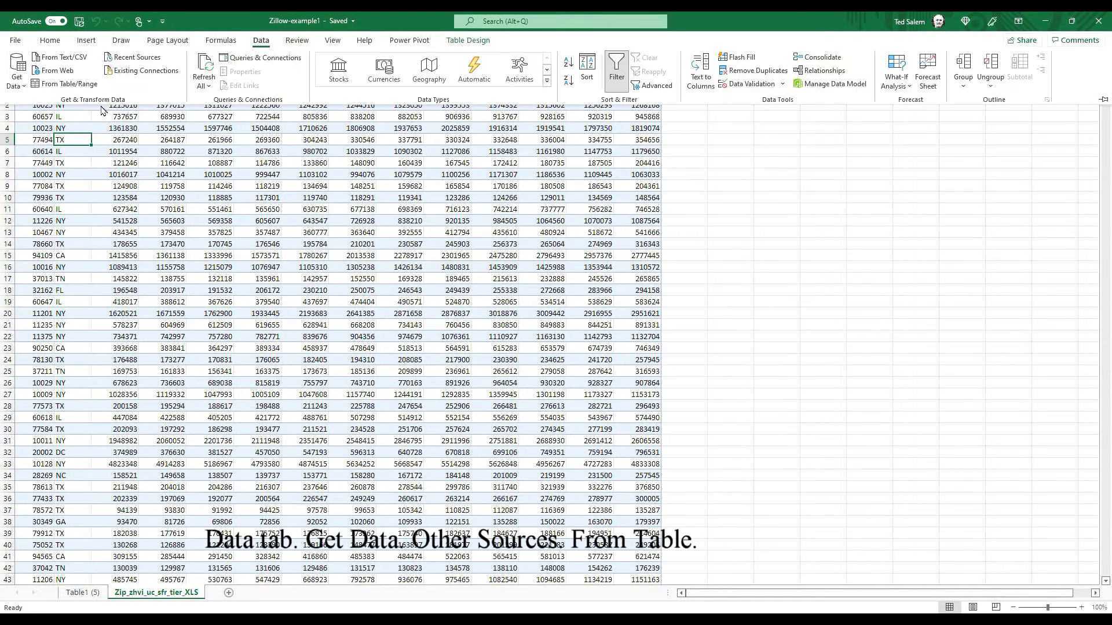
pyautogui.click(24, 85)
pyautogui.moveTo(50, 229)
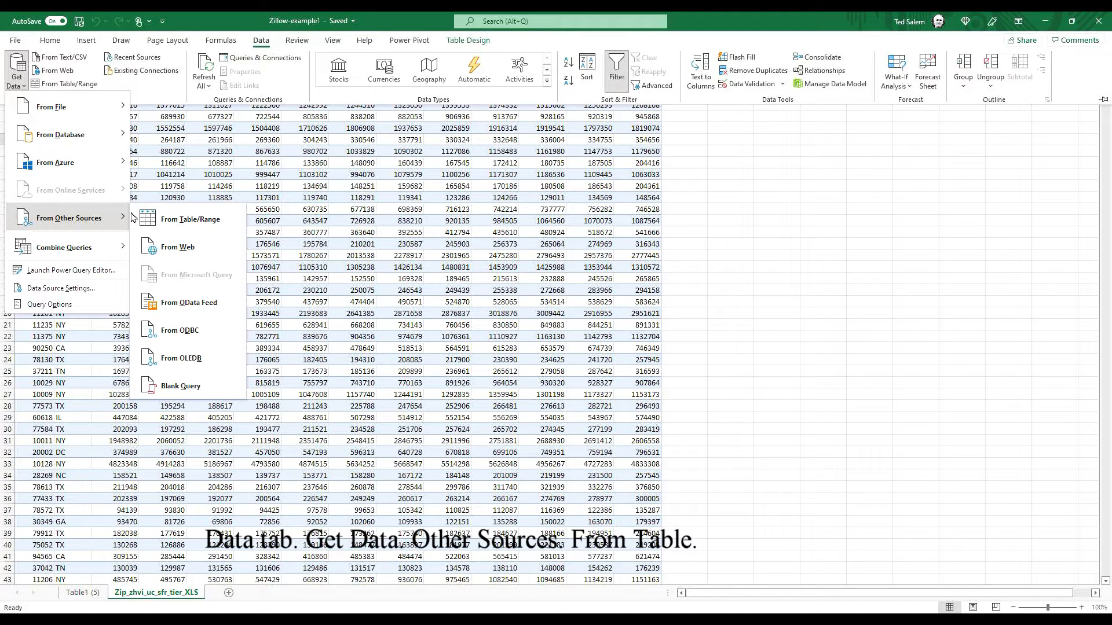
pyautogui.click(188, 220)
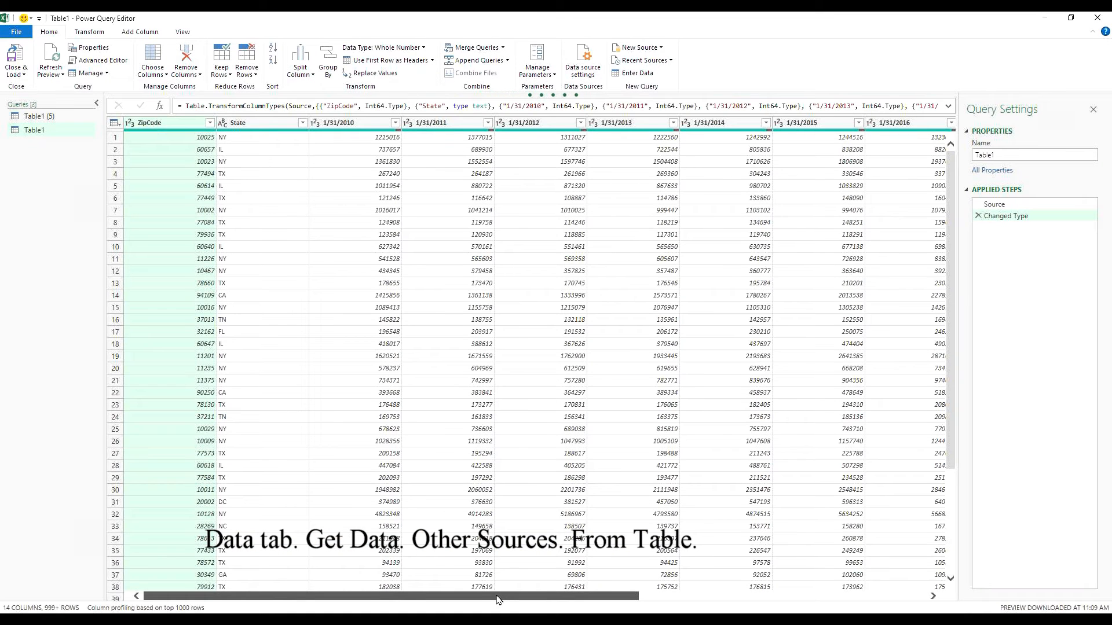
# Unpivot all columns other than ZipCode and State, and close and load the query into the workbook
pyautogui.moveTo(498, 599); pyautogui.dragTo(475, 585)
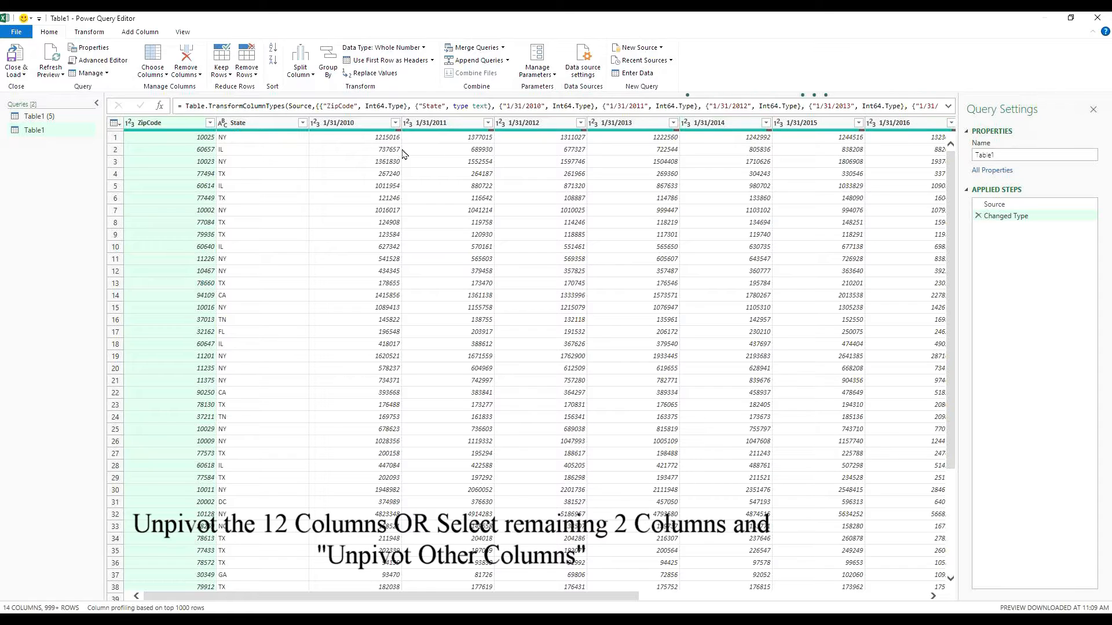
pyautogui.click(158, 123)
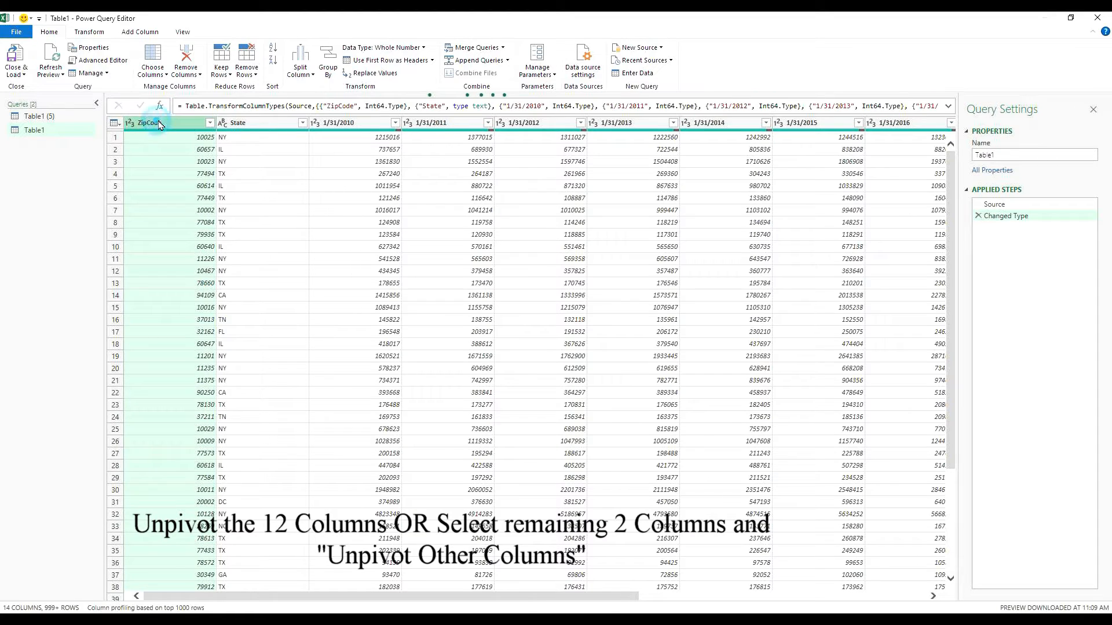
pyautogui.keyDown('ctrl'); pyautogui.click(265, 127); pyautogui.keyUp('ctrl')
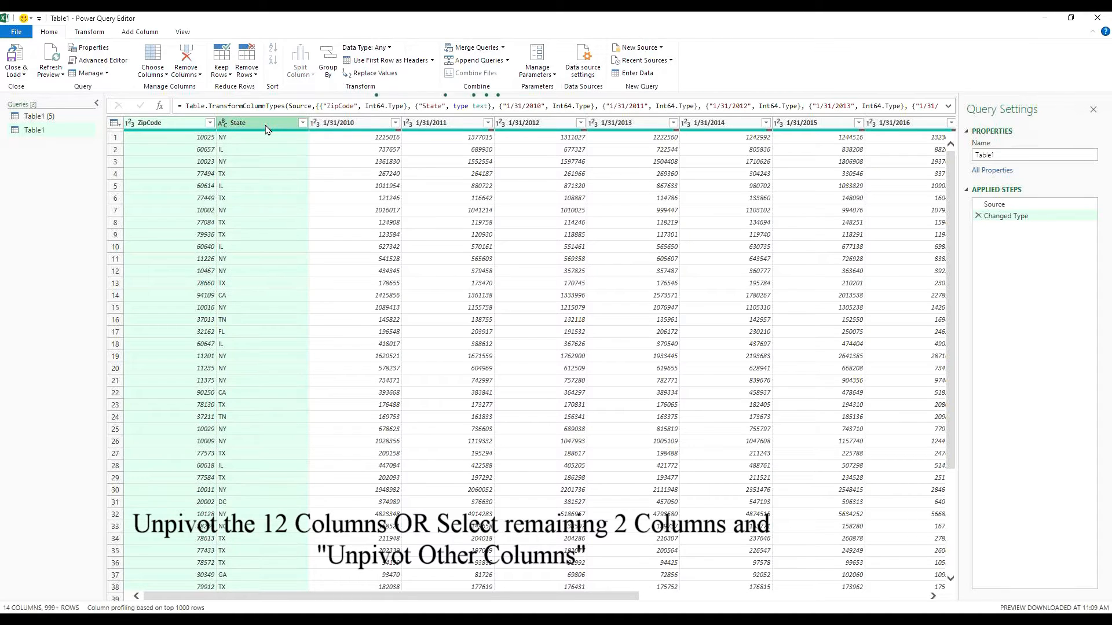
pyautogui.click(96, 33)
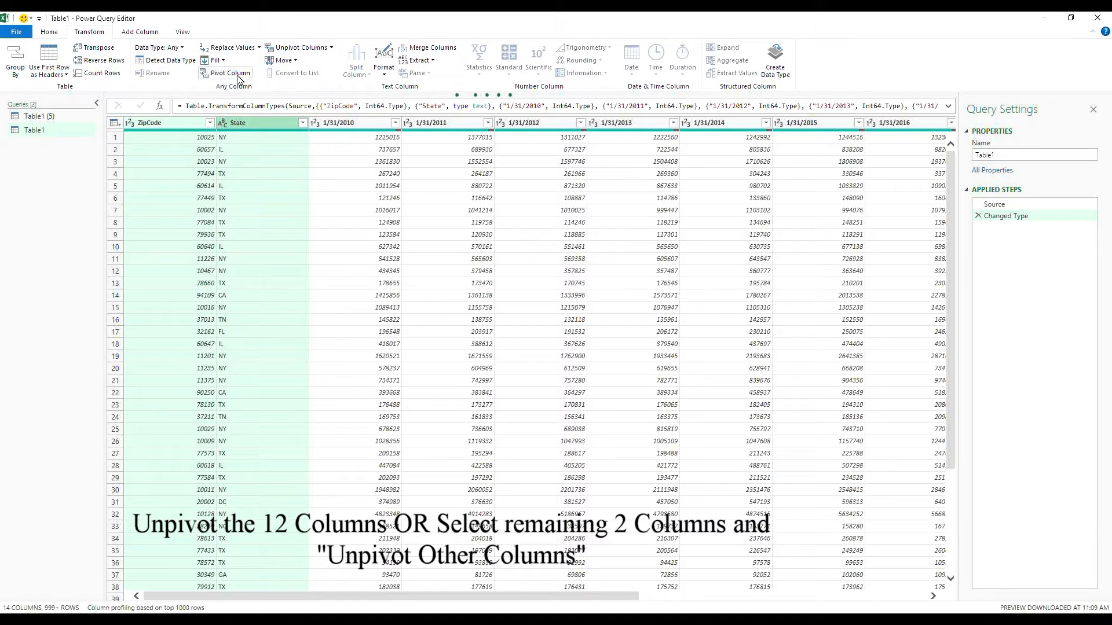
pyautogui.click(332, 48)
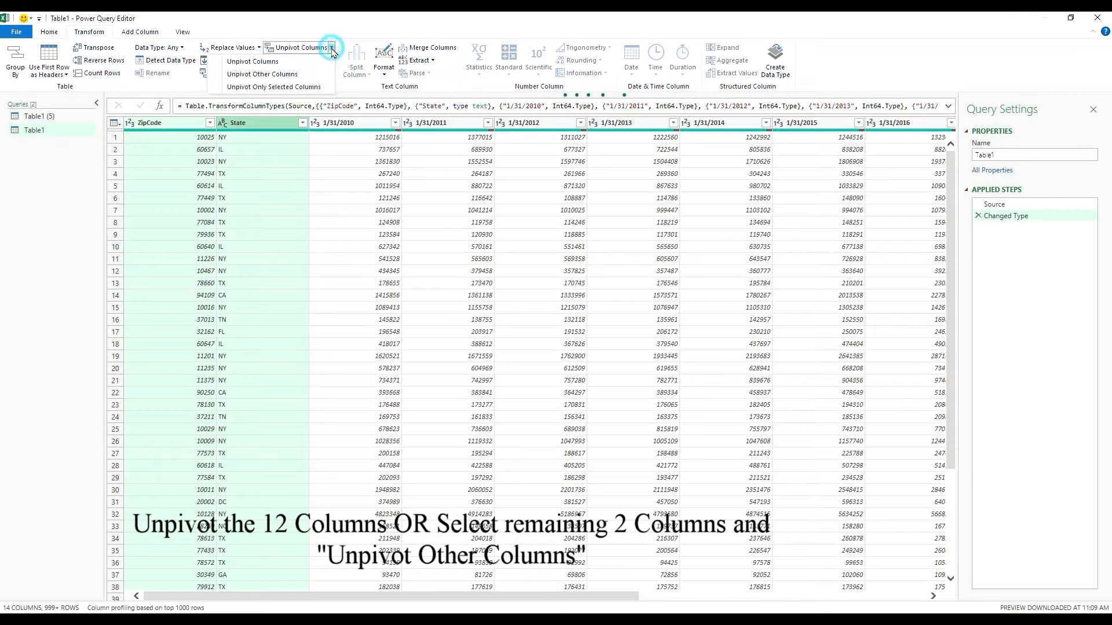
pyautogui.click(308, 74)
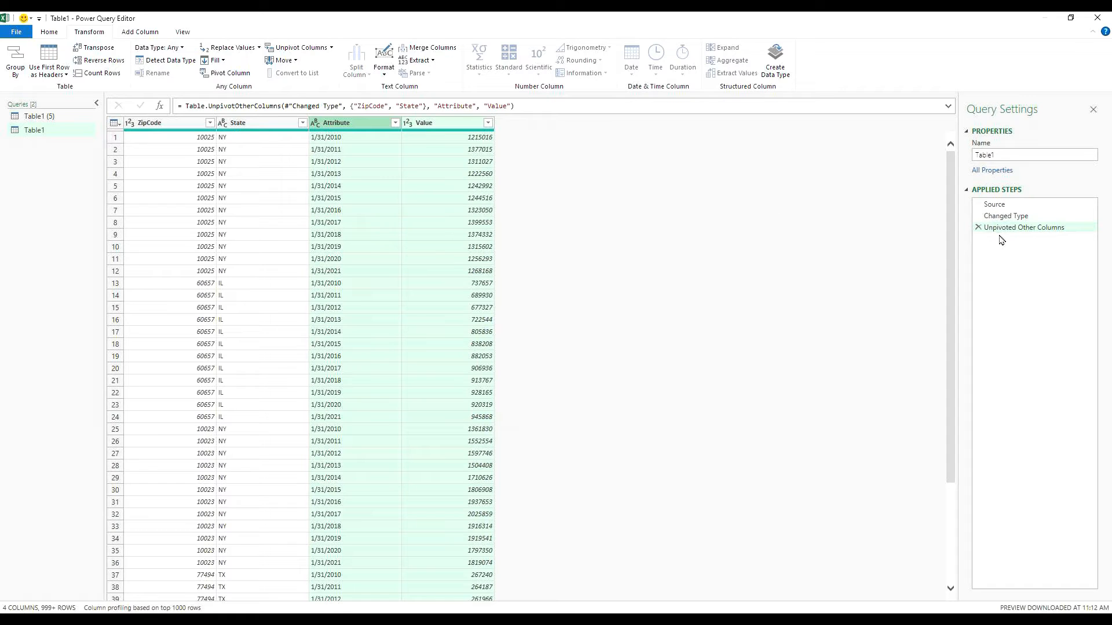
pyautogui.click(28, 34)
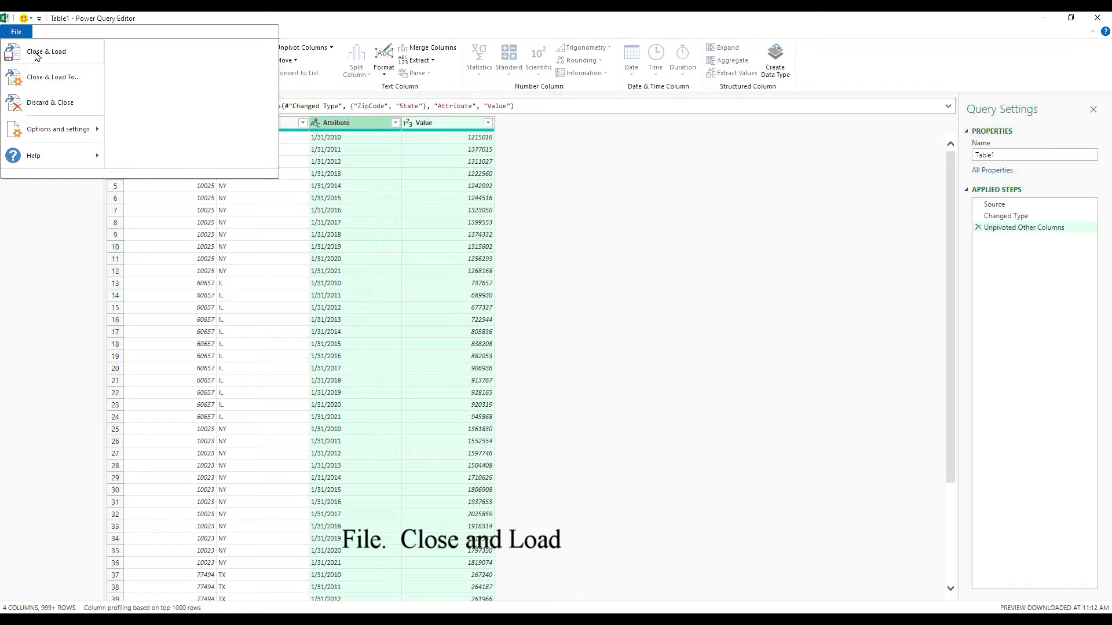
pyautogui.click(36, 54)
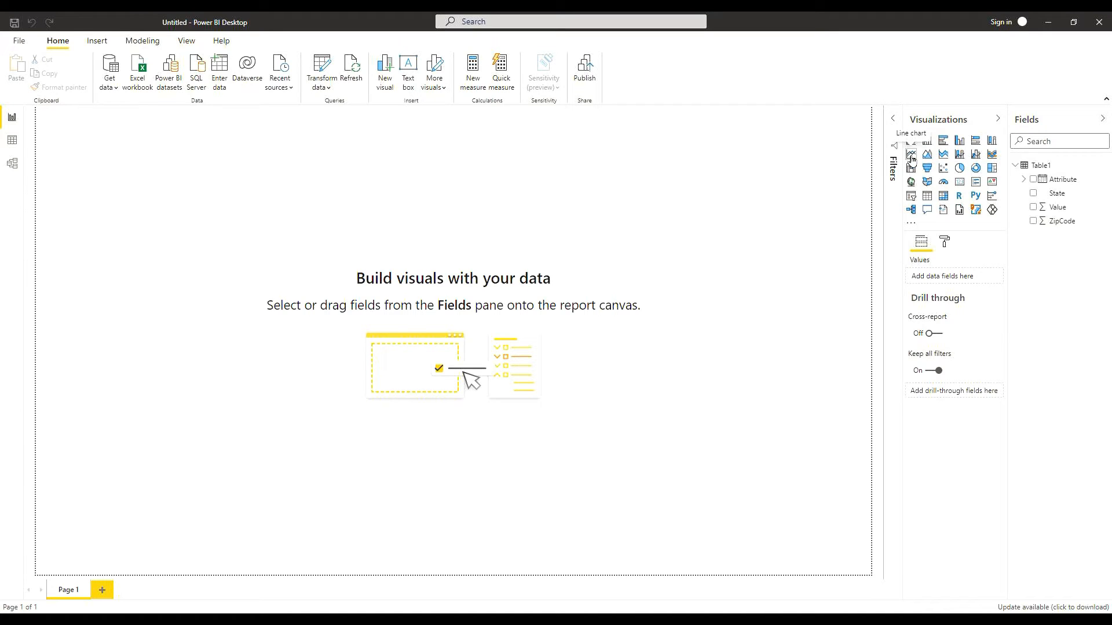
# Switch to Power BI Desktop, add a line chart to the blank report page and enlarge it to about half the page width
pyautogui.click(911, 154)
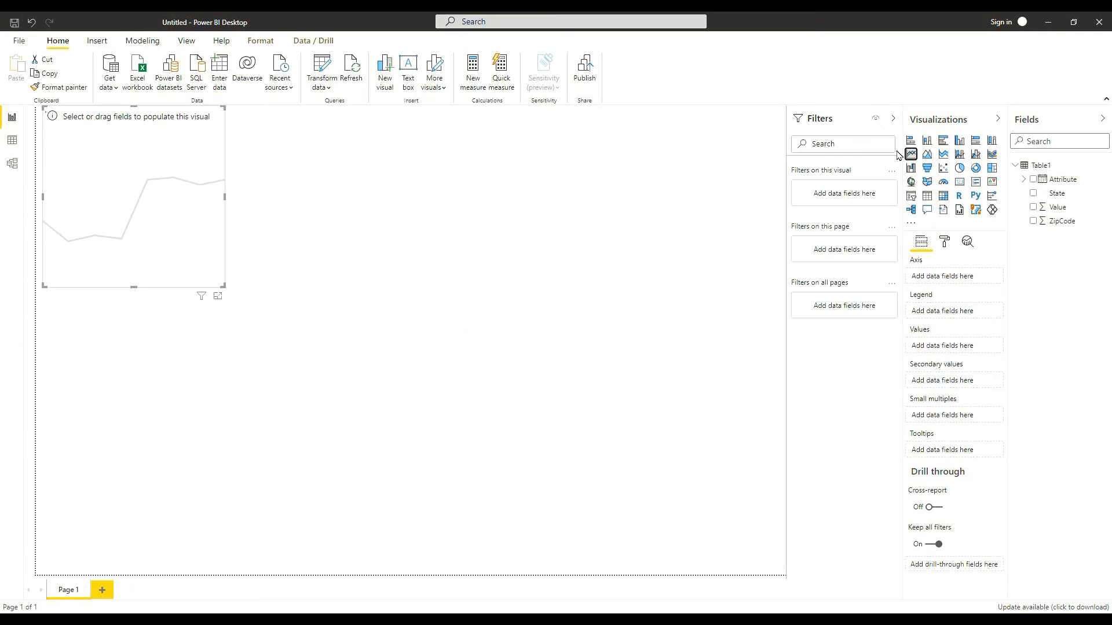
pyautogui.moveTo(194, 271); pyautogui.dragTo(305, 339)
pyautogui.moveTo(356, 368); pyautogui.dragTo(454, 435)
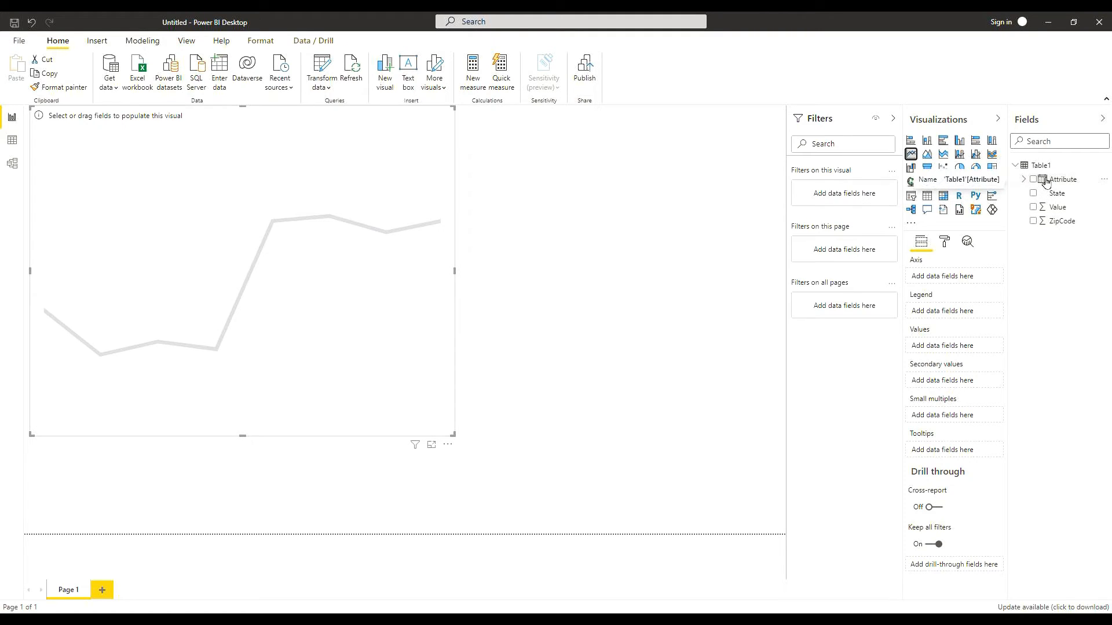
# Plot the average of Value over the Attribute dates on the line chart's axis, with State as the legend
pyautogui.moveTo(1046, 182); pyautogui.dragTo(934, 283)
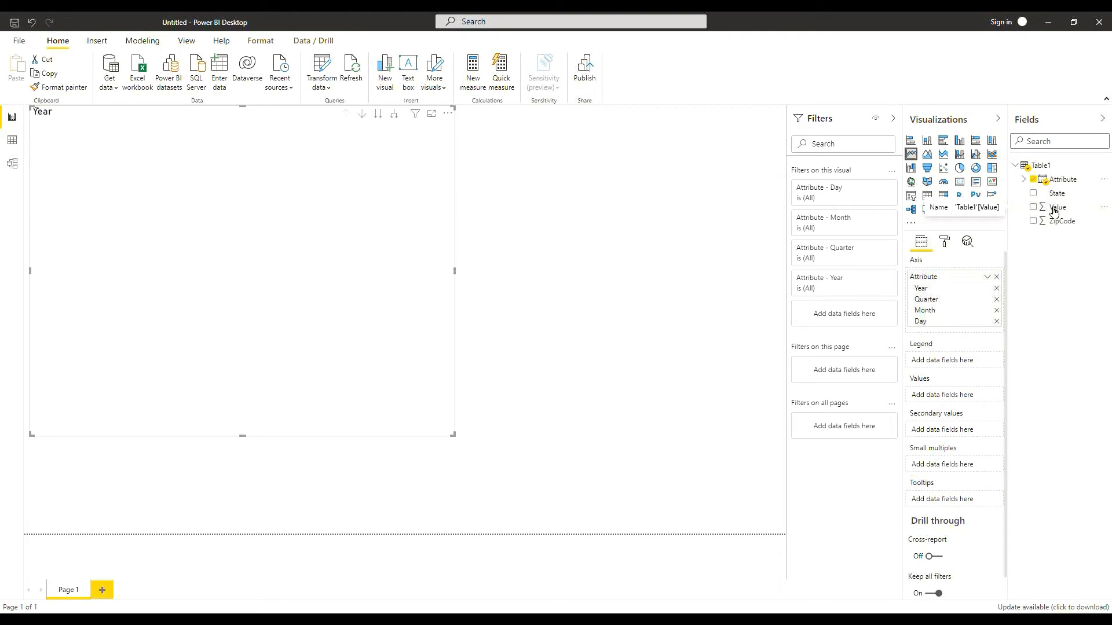
pyautogui.moveTo(1055, 212); pyautogui.dragTo(1029, 336)
pyautogui.moveTo(997, 381); pyautogui.dragTo(939, 400)
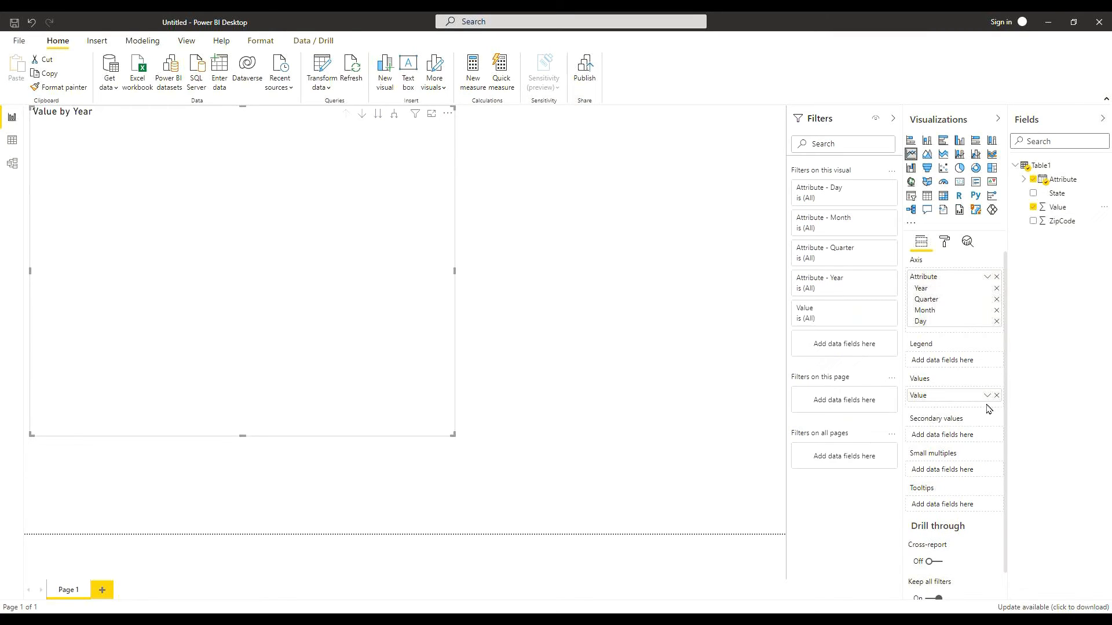
pyautogui.click(987, 396)
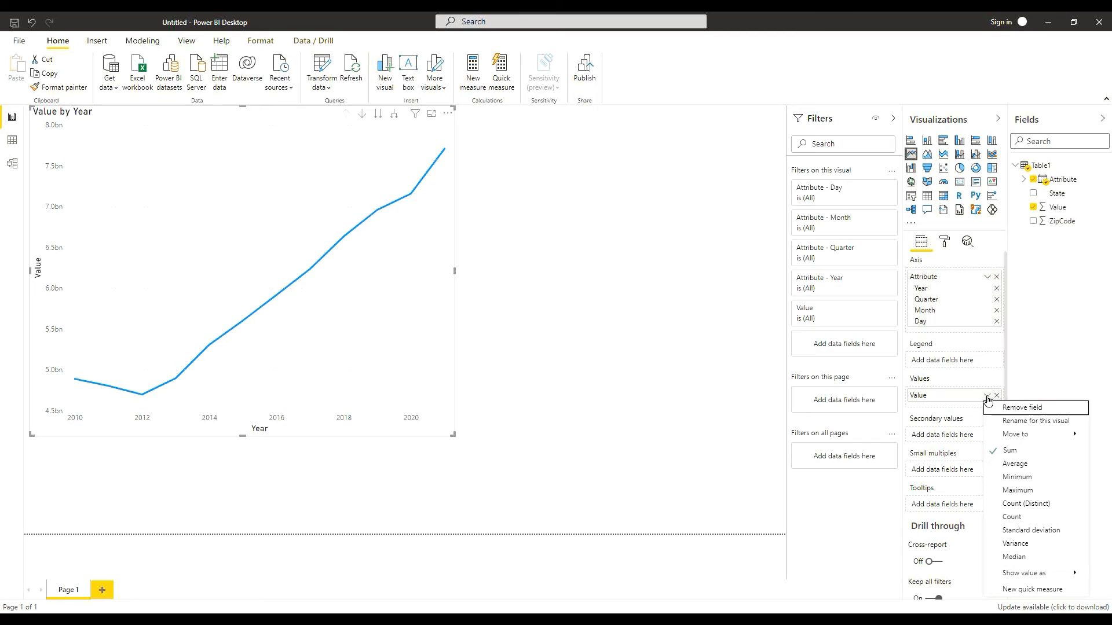
pyautogui.click(1005, 465)
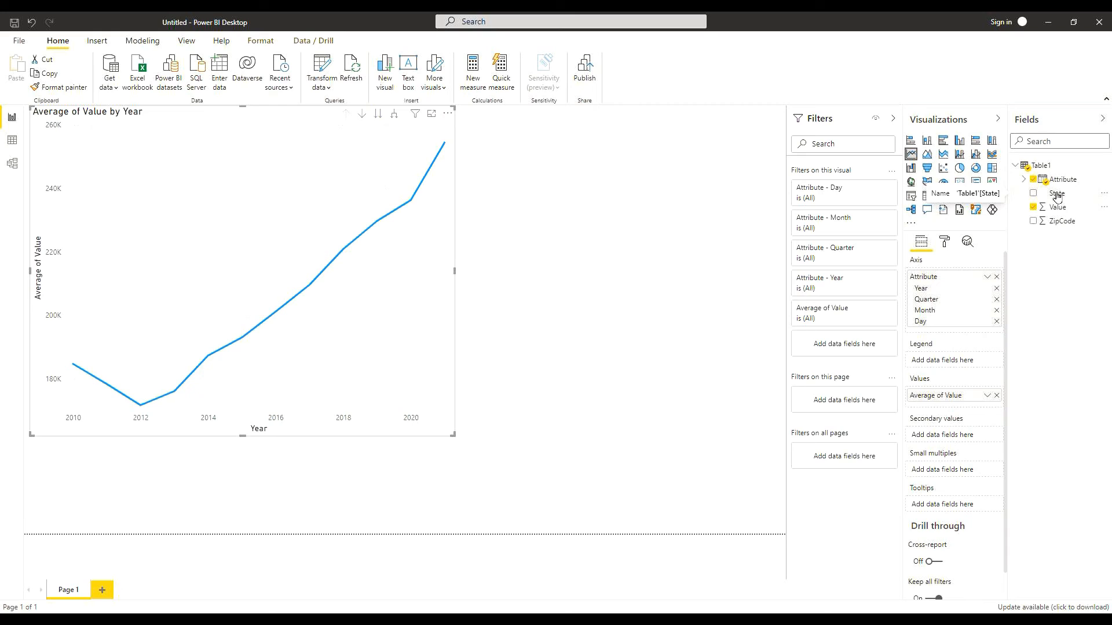
pyautogui.moveTo(1058, 197); pyautogui.dragTo(946, 367)
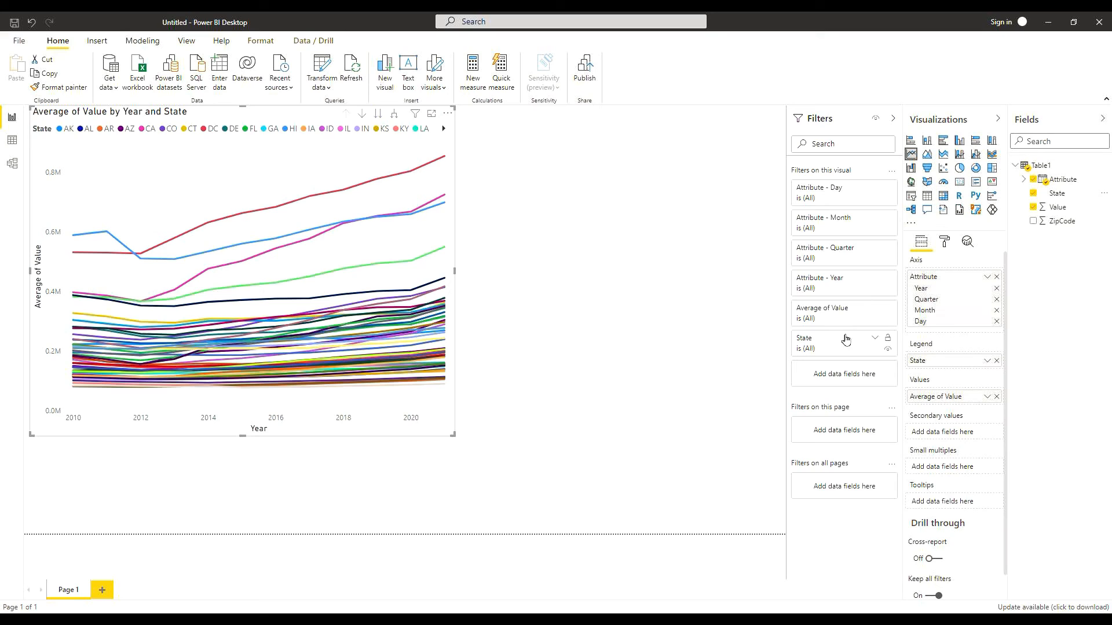
# Apply a Top N filter on State to the line chart, showing the top 10 by average of Value
pyautogui.click(850, 351)
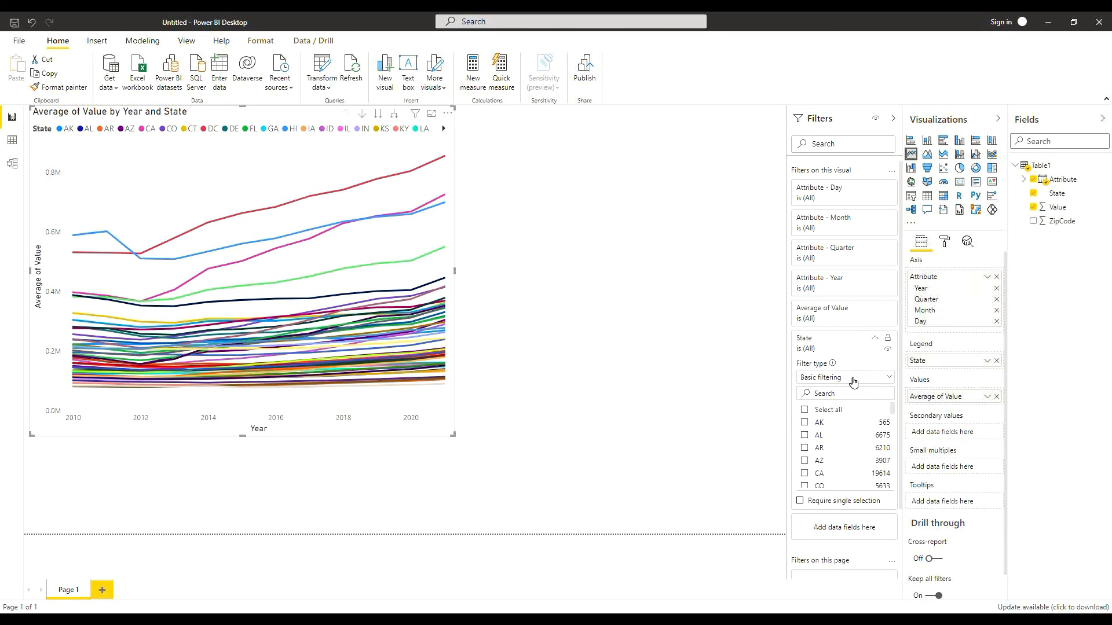
pyautogui.click(868, 382)
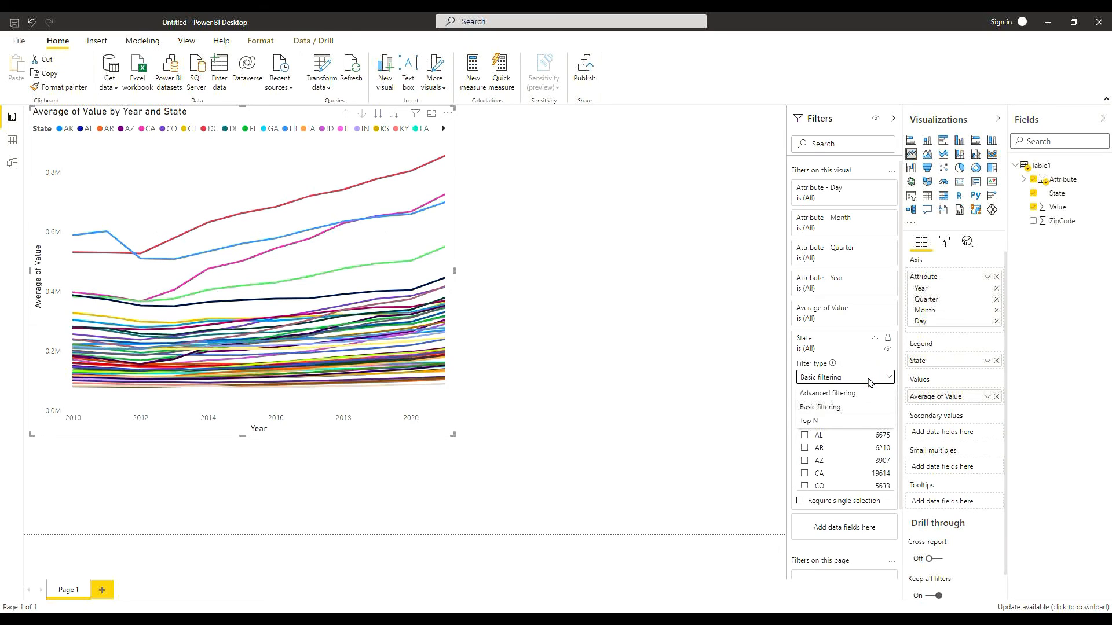
pyautogui.click(845, 424)
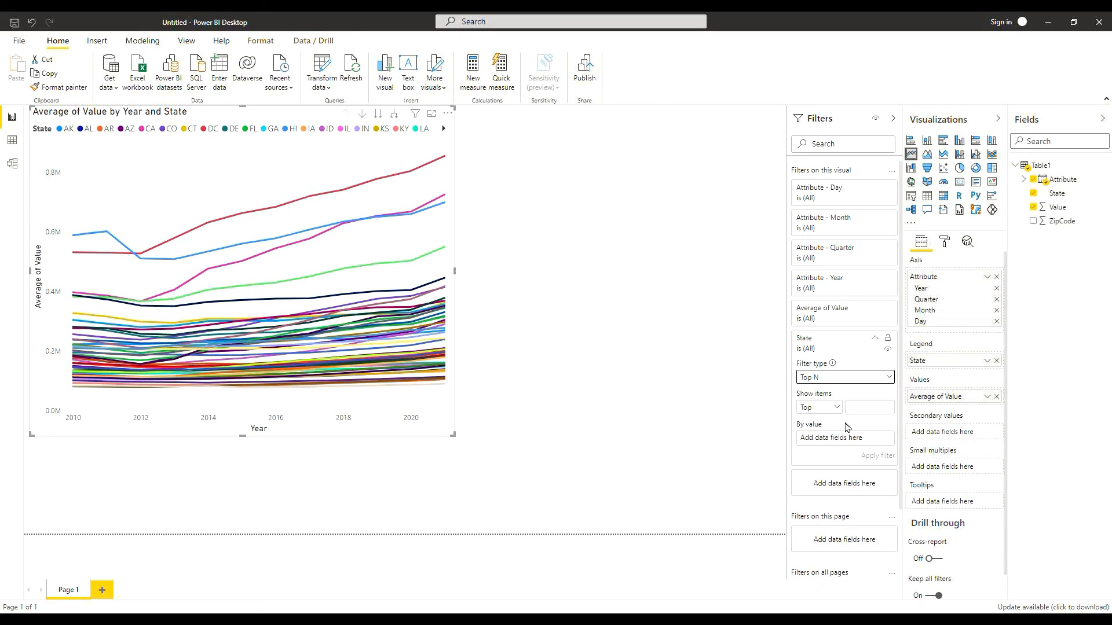
pyautogui.click(854, 407)
pyautogui.moveTo(1056, 209); pyautogui.dragTo(843, 443)
pyautogui.click(878, 440)
pyautogui.click(906, 463)
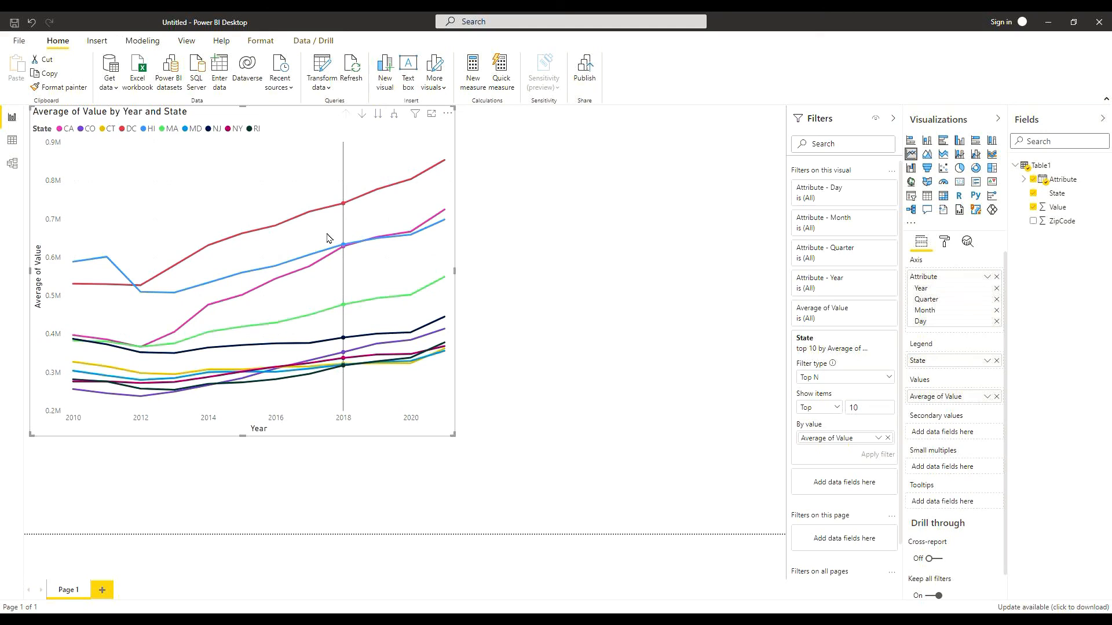
pyautogui.moveTo(111, 252)
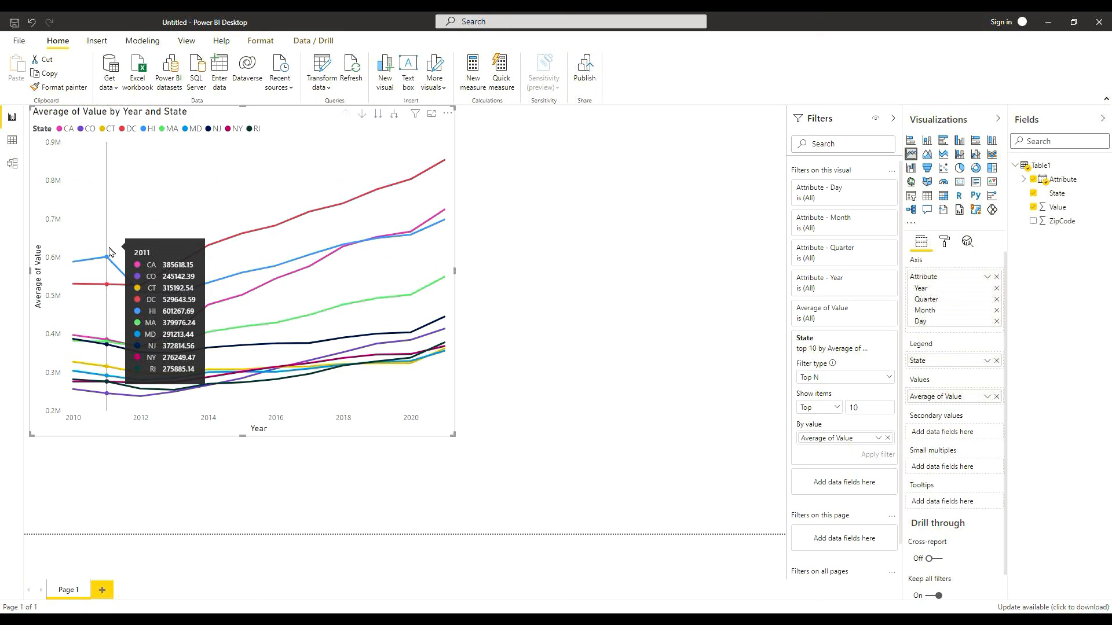